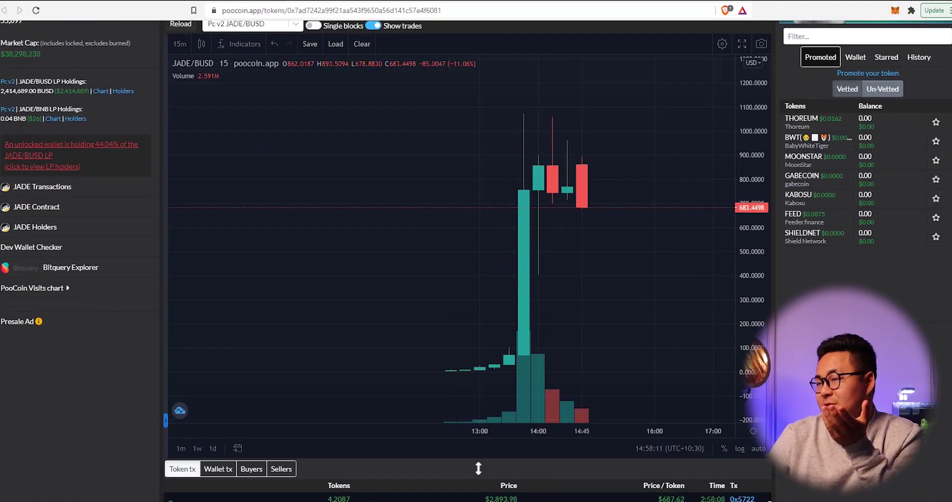
# - Scroll through the PooCoin JADE/BUSD 15-minute chart page to review the price
pyautogui.scroll(2, 478, 468)
pyautogui.scroll(-2, 478, 468)
pyautogui.scroll(2, 478, 468)
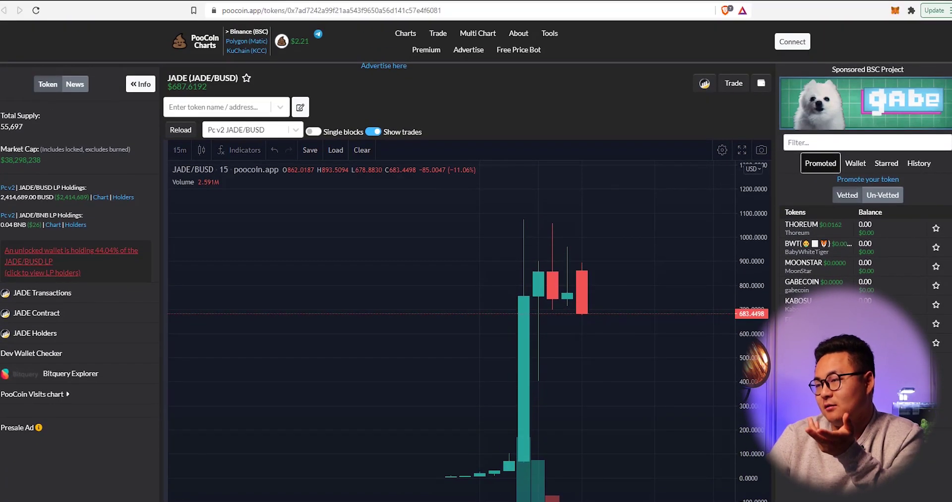
pyautogui.scroll(-3, 728, 294)
pyautogui.scroll(3, 727, 293)
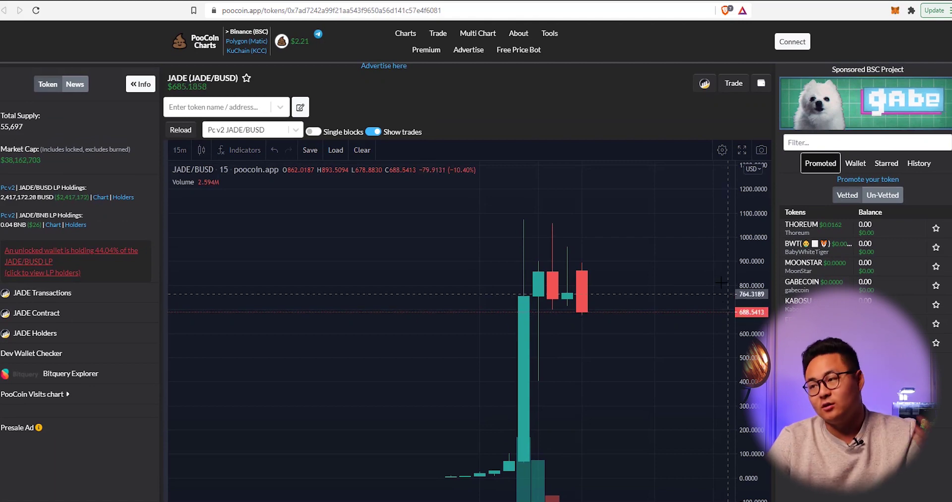
pyautogui.scroll(-4, 716, 300)
pyautogui.scroll(3, 716, 300)
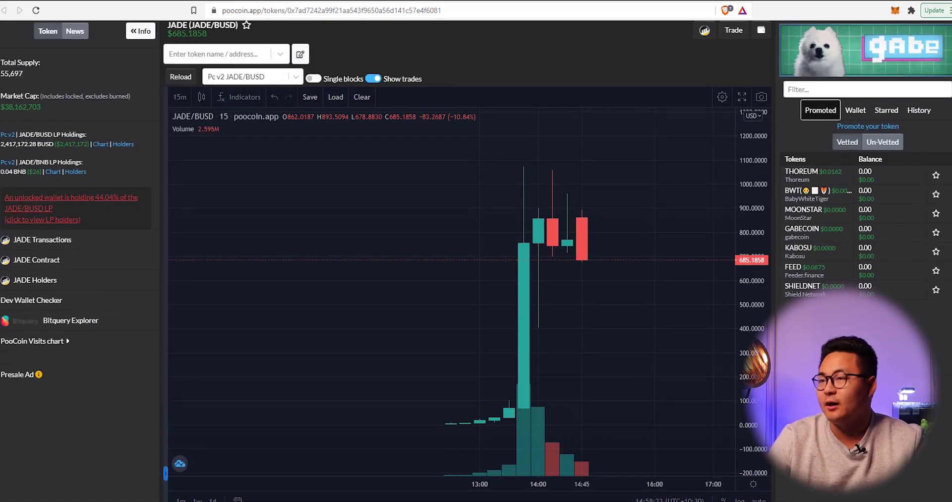
pyautogui.scroll(1, 678, 139)
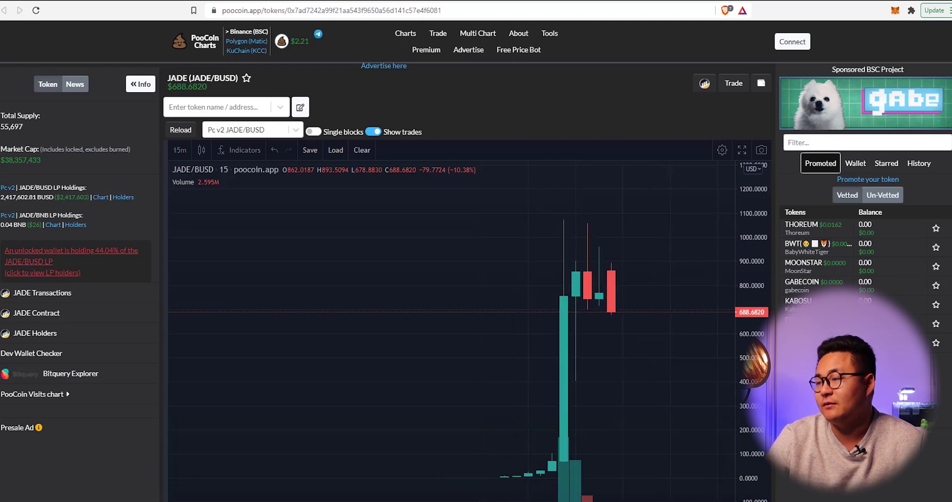
pyautogui.scroll(-2, 478, 468)
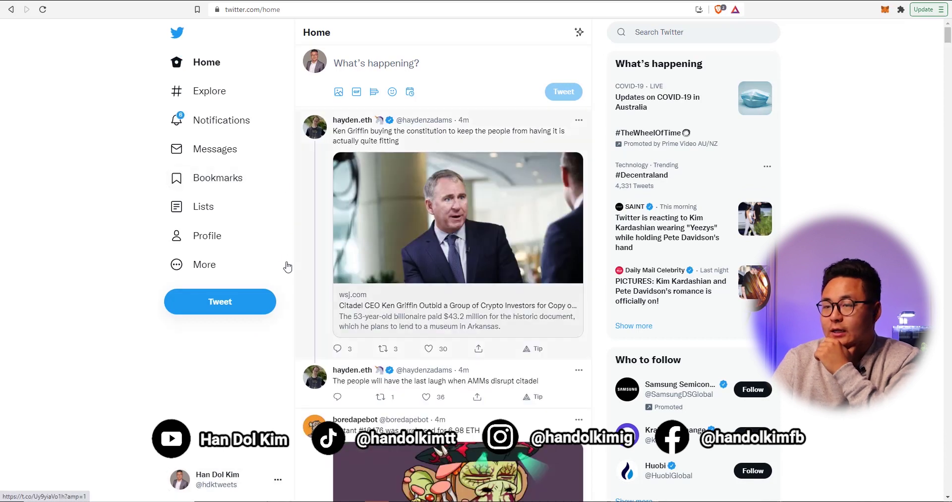
# - Search Twitter for 'jadeproto' and follow the Jade Protocol profile's pinned link to jadeprotocol.io
pyautogui.click(719, 27)
pyautogui.write('jadeproto')
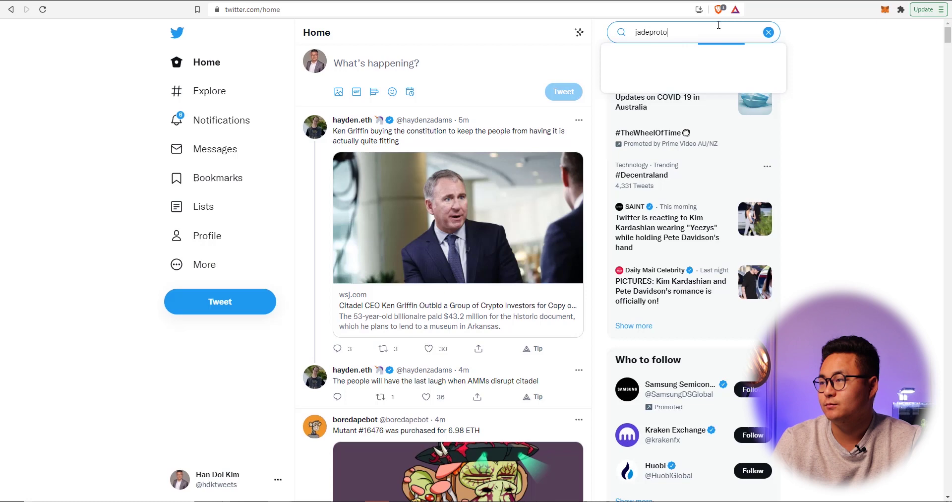
pyautogui.click(655, 62)
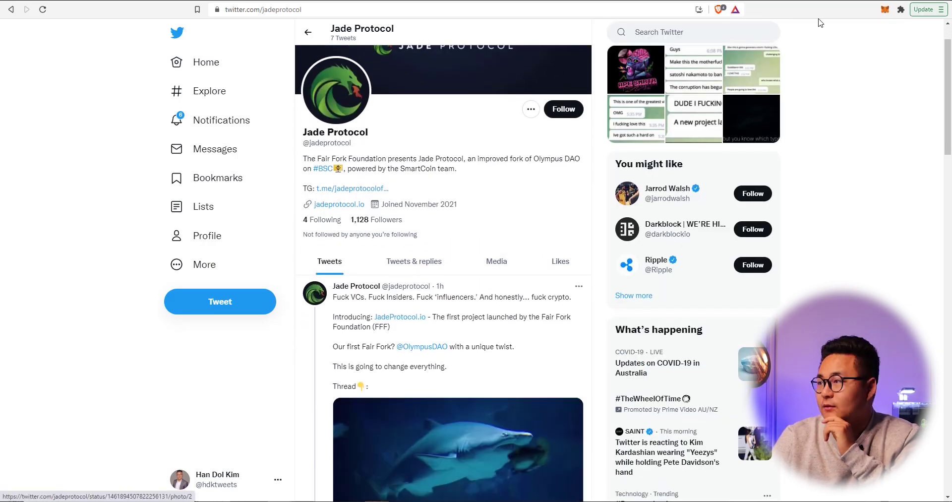
pyautogui.click(456, 446)
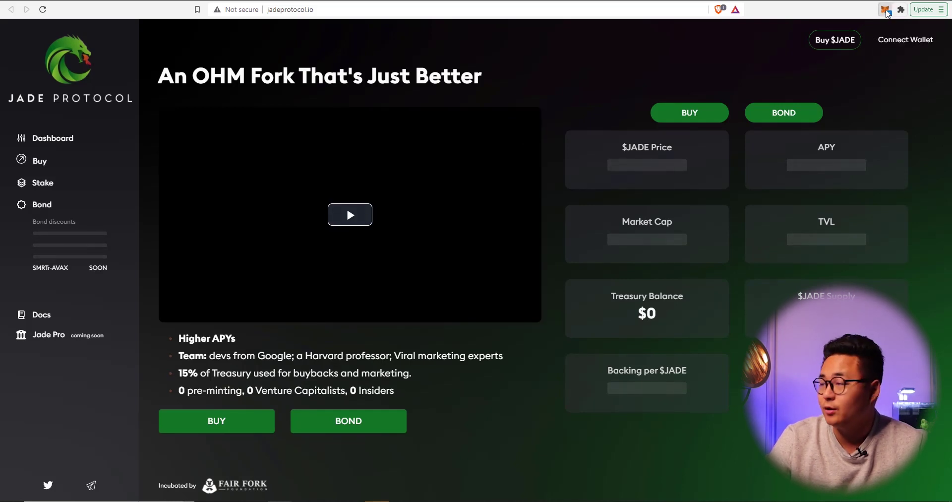
# - Connect MetaMask Account 1 to the Jade Protocol site
pyautogui.click(885, 10)
pyautogui.click(853, 295)
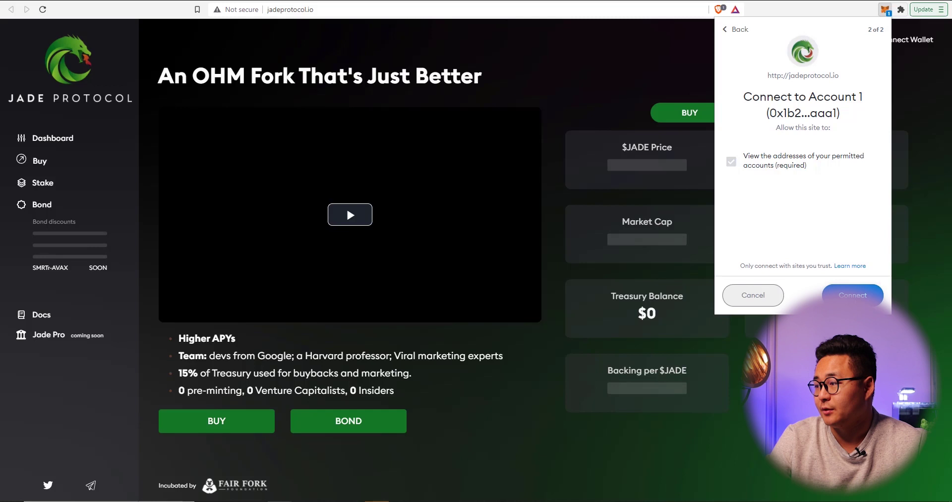
pyautogui.click(852, 295)
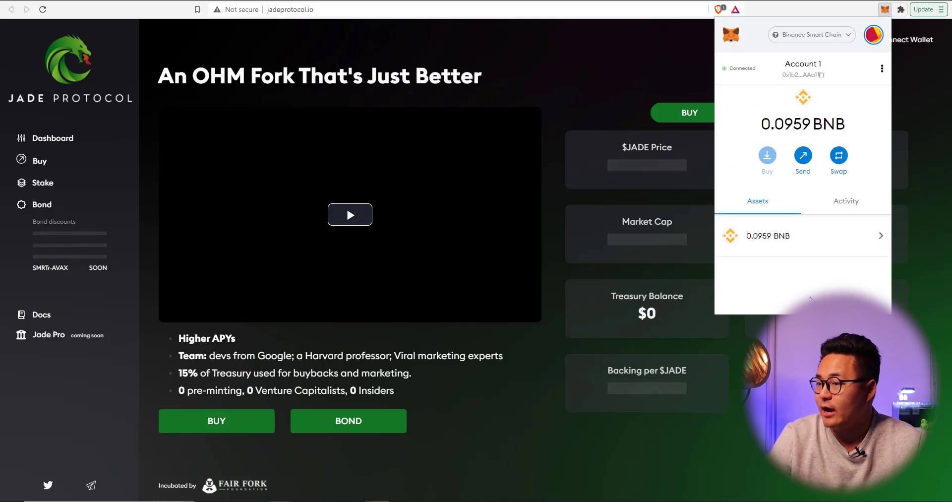
# - Add the JADE and sJADE tokens to MetaMask from the Buy $JADE menu
pyautogui.scroll(-3, 887, 149)
pyautogui.click(893, 133)
pyautogui.moveTo(689, 112)
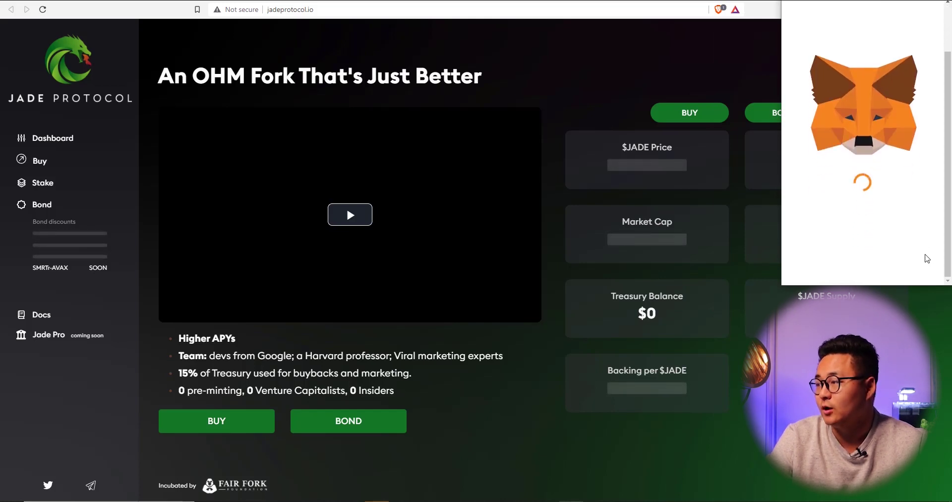
pyautogui.click(918, 248)
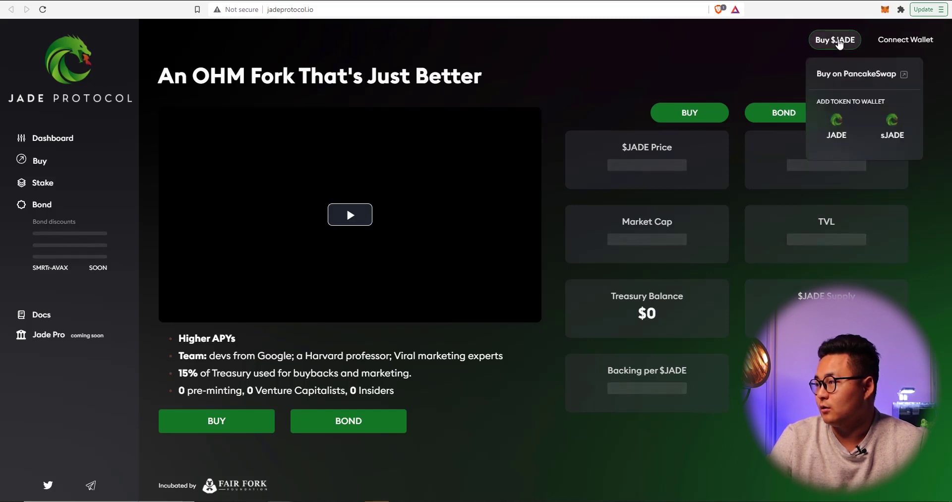
pyautogui.click(891, 130)
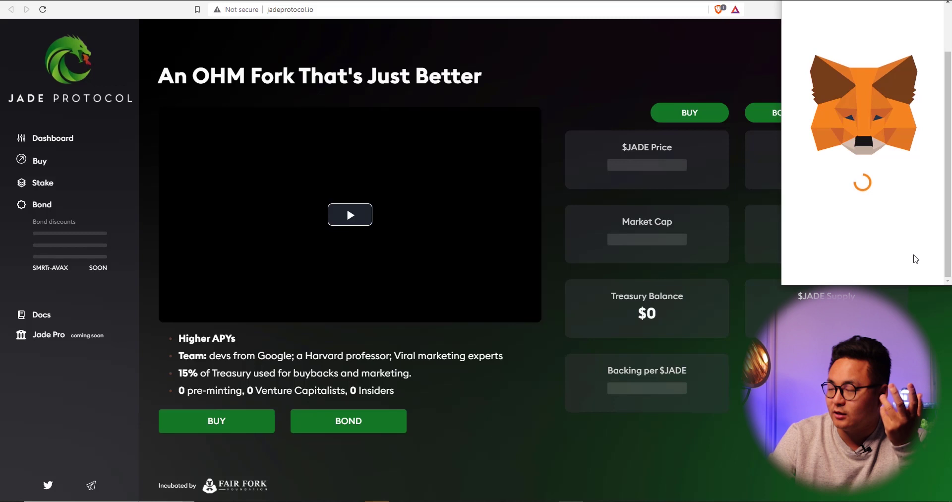
pyautogui.click(911, 251)
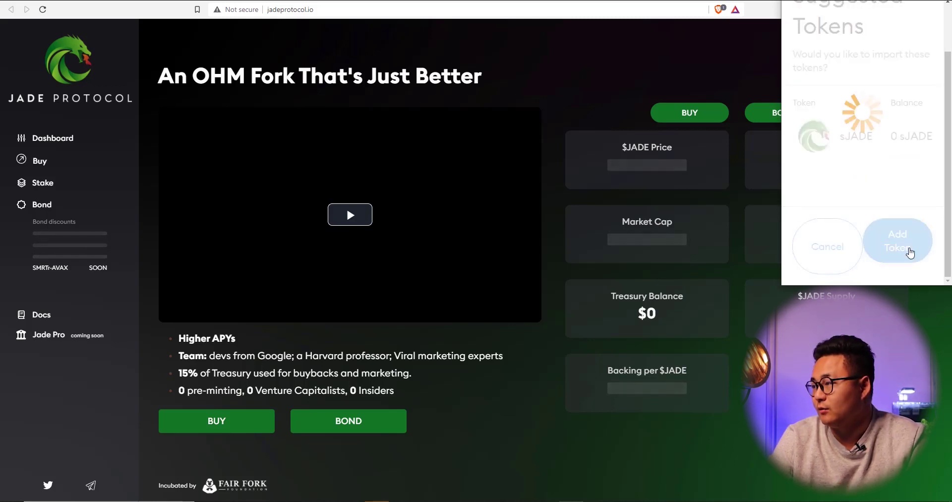
# - Open the Stake page, connect the wallet, and reload so staking figures load
pyautogui.click(43, 185)
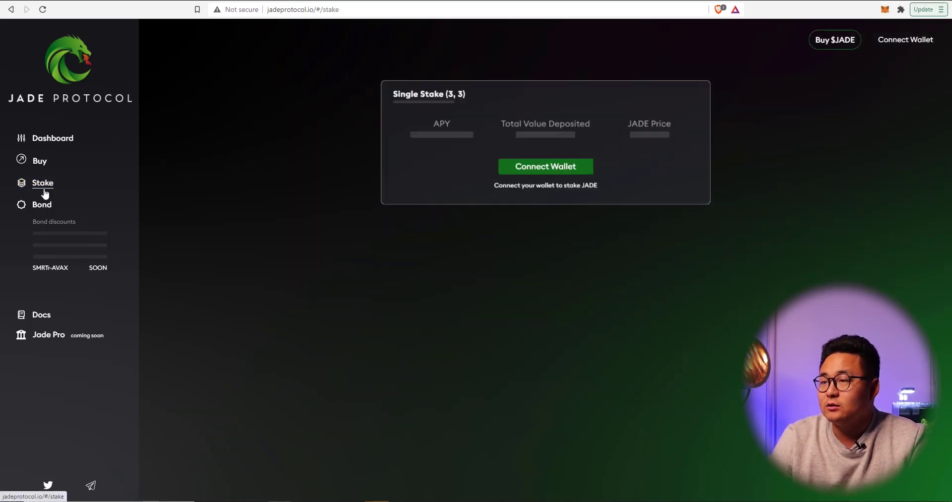
pyautogui.click(547, 173)
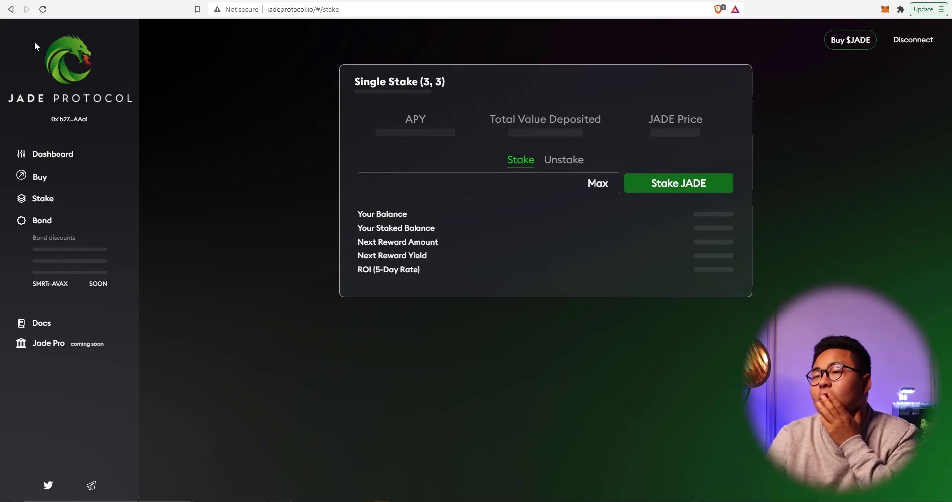
pyautogui.click(43, 9)
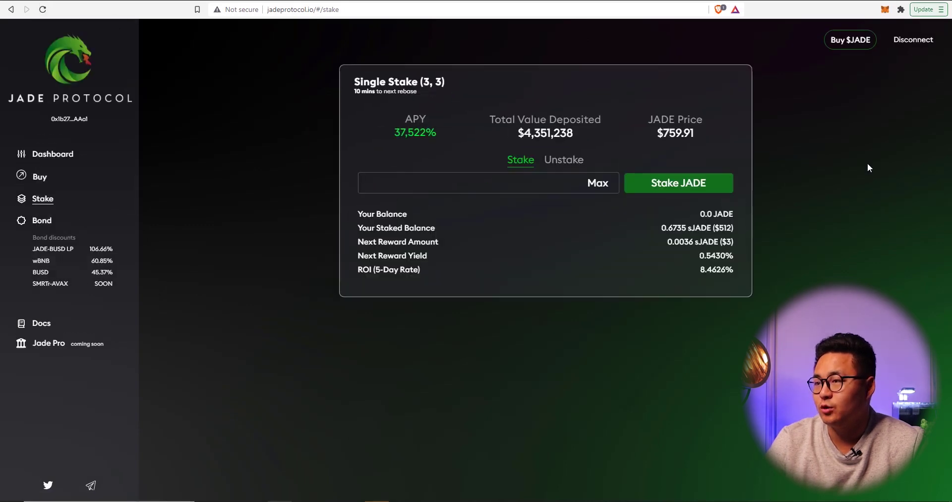
# - Highlight the 37,522% APY and the ROI (5-Day Rate) values for review
pyautogui.moveTo(393, 133); pyautogui.dragTo(401, 133)
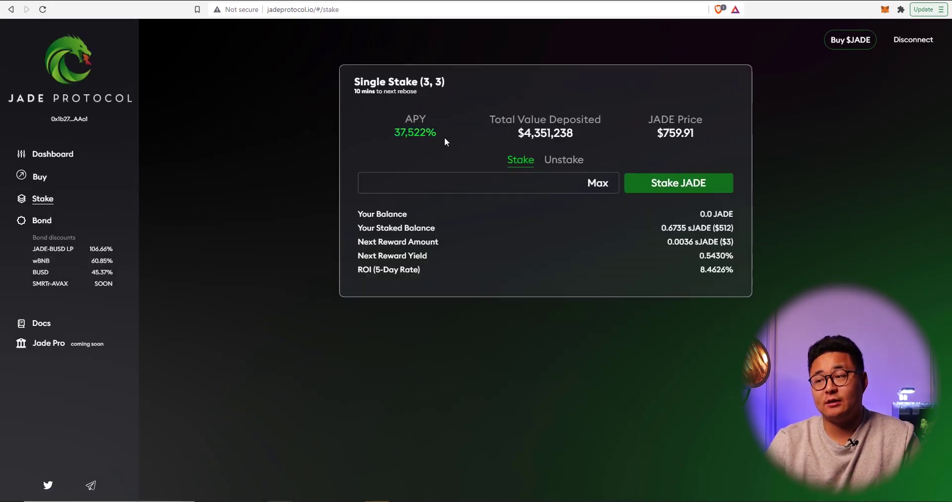
pyautogui.doubleClick(403, 133)
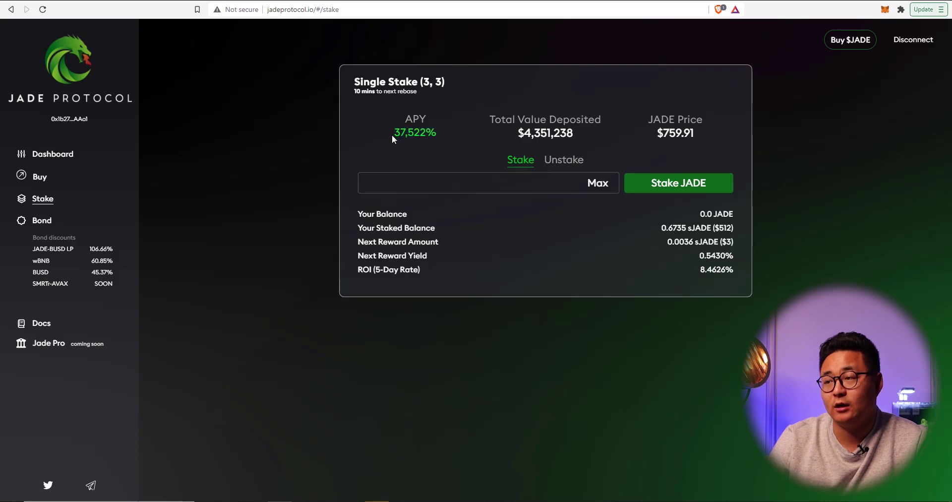
pyautogui.click(380, 132)
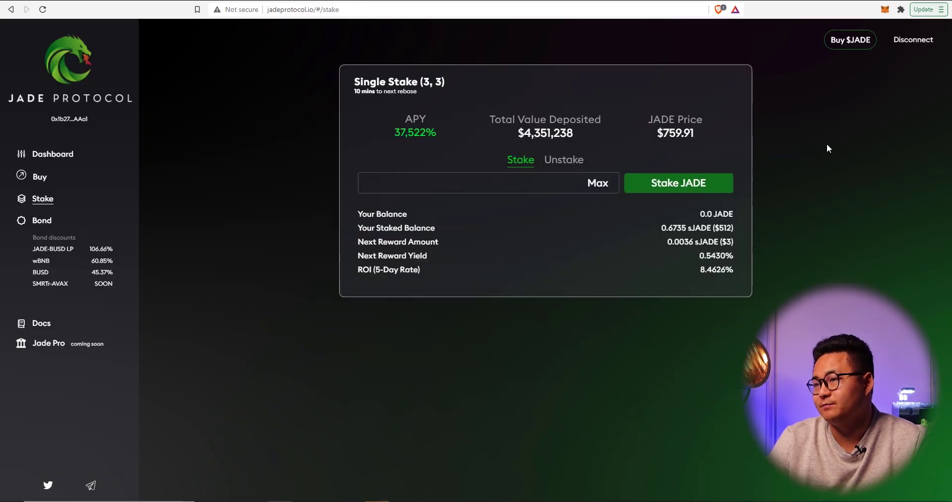
pyautogui.moveTo(827, 148); pyautogui.dragTo(468, 160)
pyautogui.moveTo(841, 269); pyautogui.dragTo(821, 269)
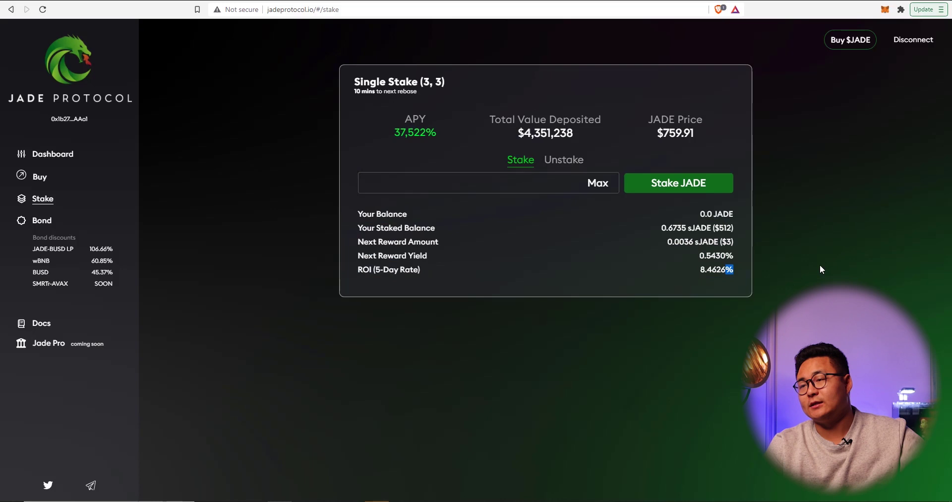
pyautogui.click(787, 271)
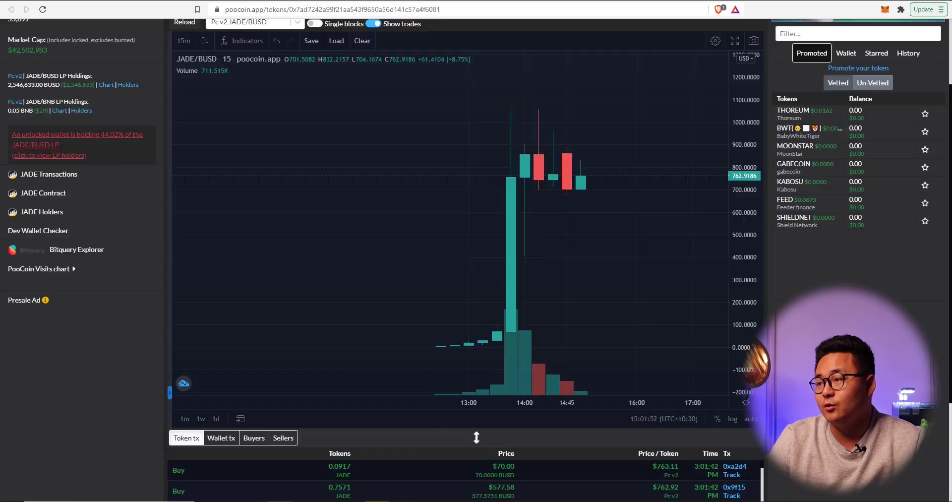
# - Scroll the PooCoin chart up to the JADE/BUSD header showing about $771
pyautogui.scroll(1, 123, 113)
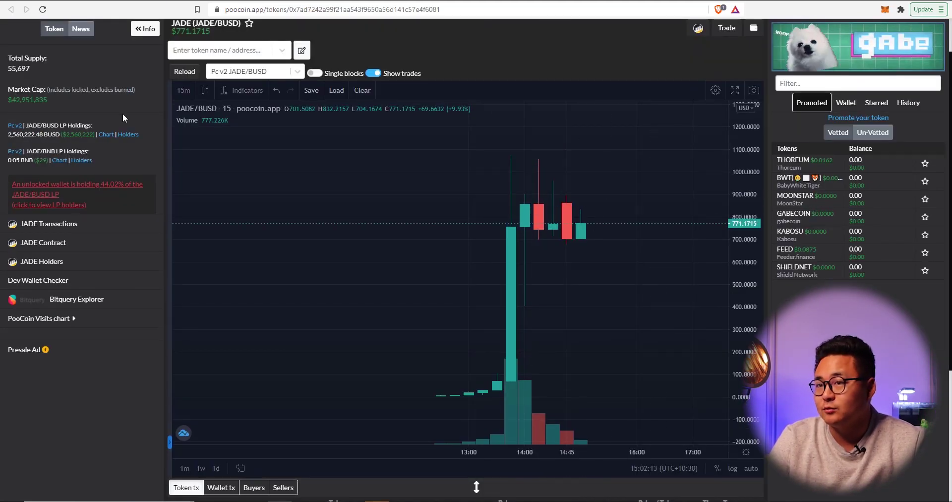
pyautogui.scroll(1, 123, 116)
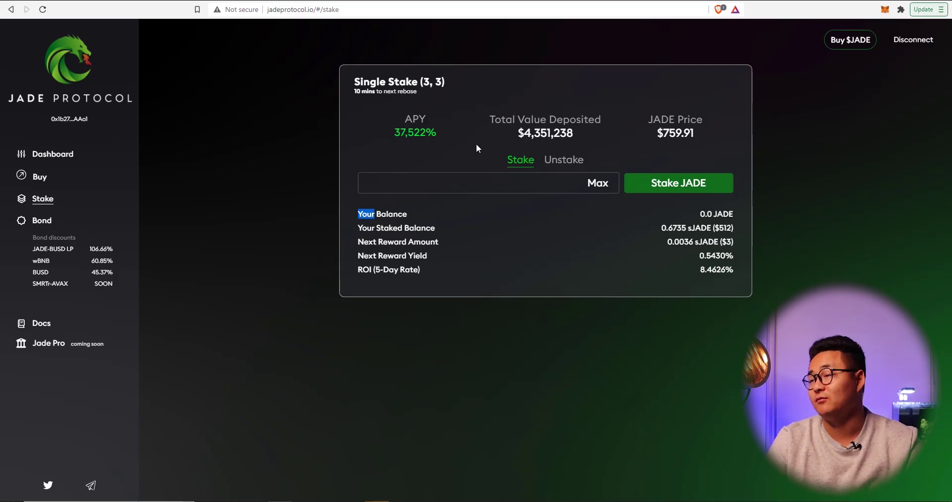
# - Review Total Value Deposited and the reward rows, then go to Buy on PancakeSwap
pyautogui.moveTo(508, 120); pyautogui.dragTo(575, 134)
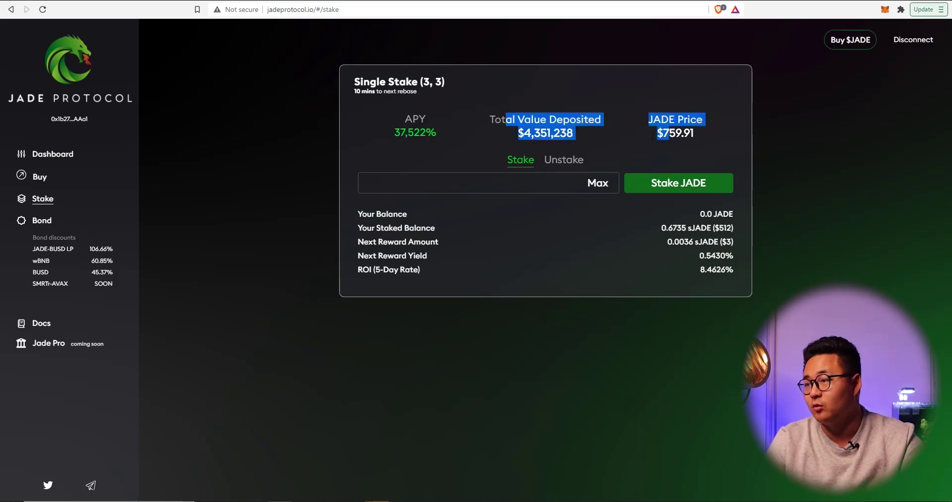
pyautogui.click(576, 135)
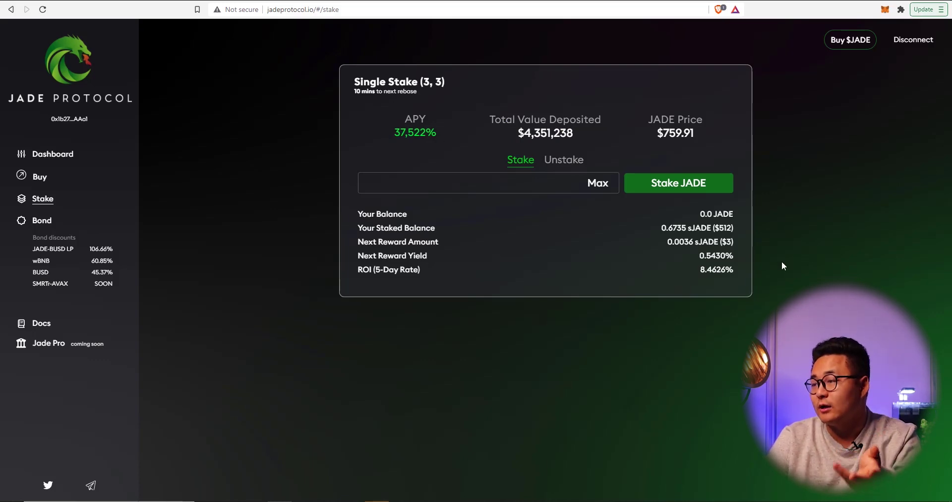
pyautogui.moveTo(781, 261); pyautogui.dragTo(626, 228)
pyautogui.click(764, 246)
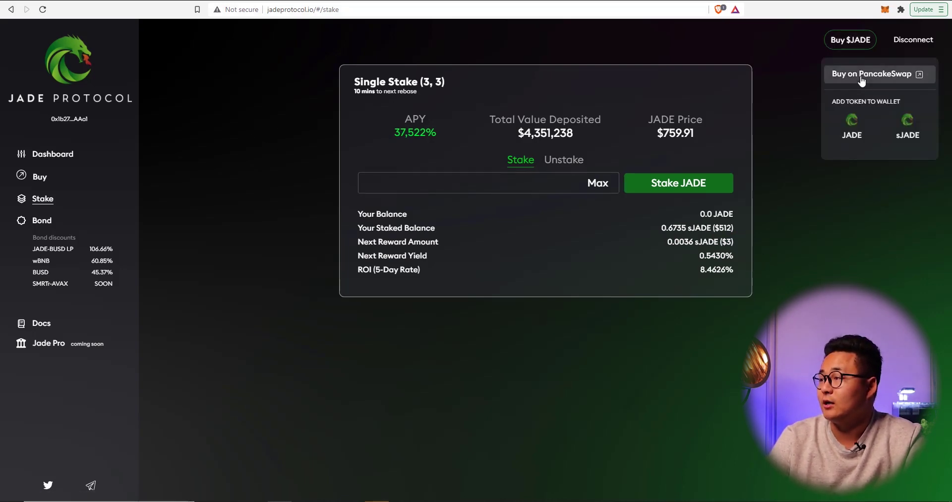
pyautogui.click(860, 75)
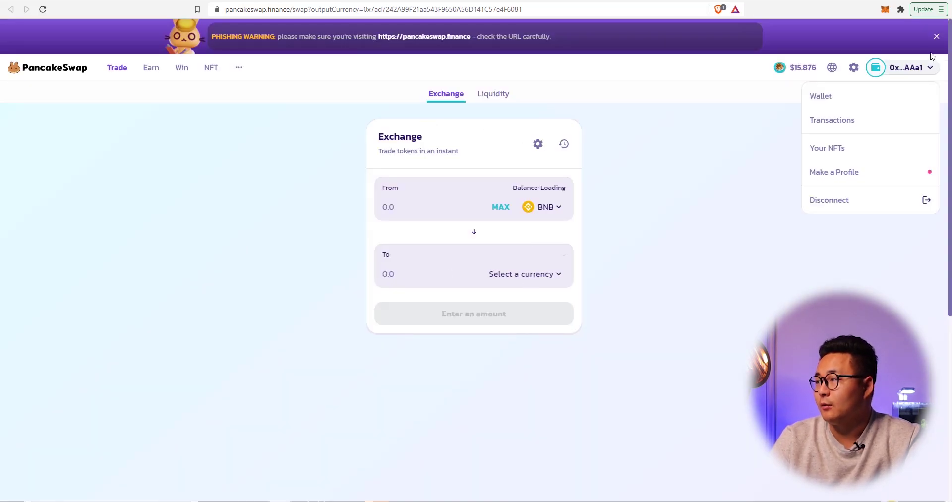
# - Dismiss the phishing banner and import the JADE token after acknowledging the risk
pyautogui.click(936, 36)
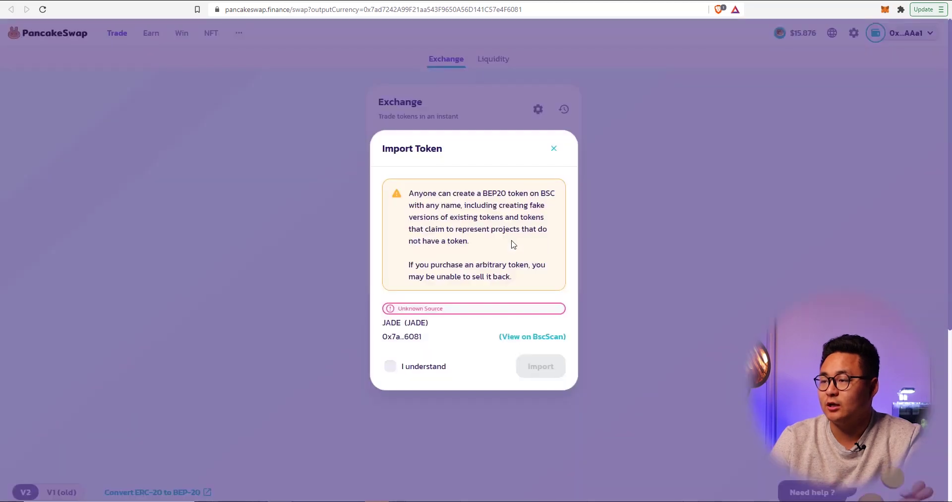
pyautogui.moveTo(512, 243); pyautogui.dragTo(506, 260)
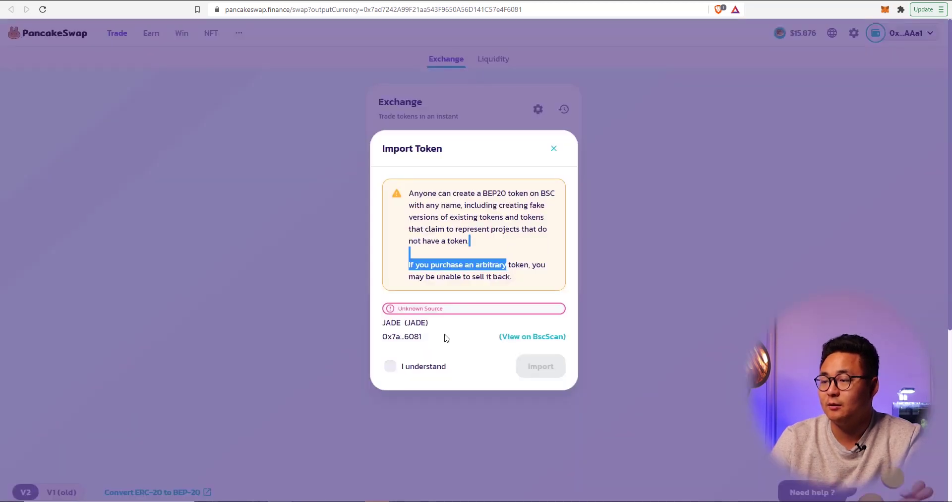
pyautogui.click(408, 367)
pyautogui.click(546, 369)
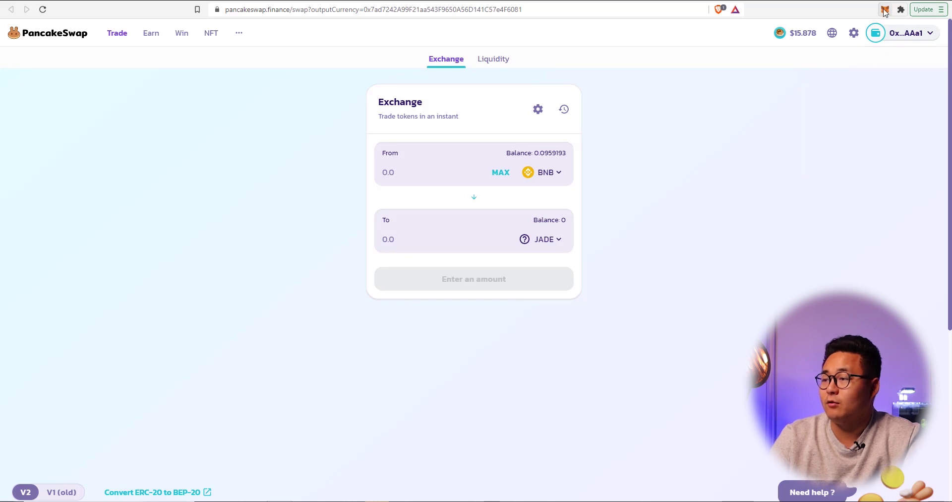
# - Search 'busd' and choose BUSD as the token to pay with
pyautogui.click(560, 171)
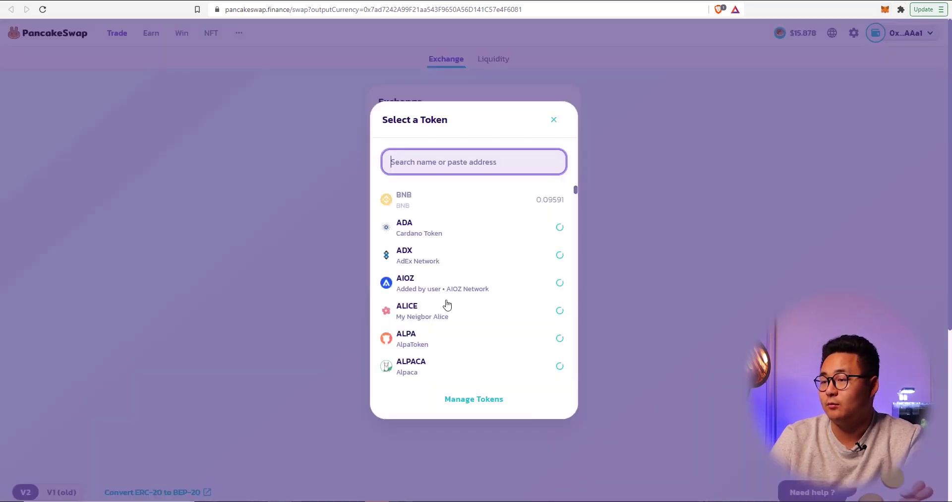
pyautogui.click(691, 177)
pyautogui.click(532, 183)
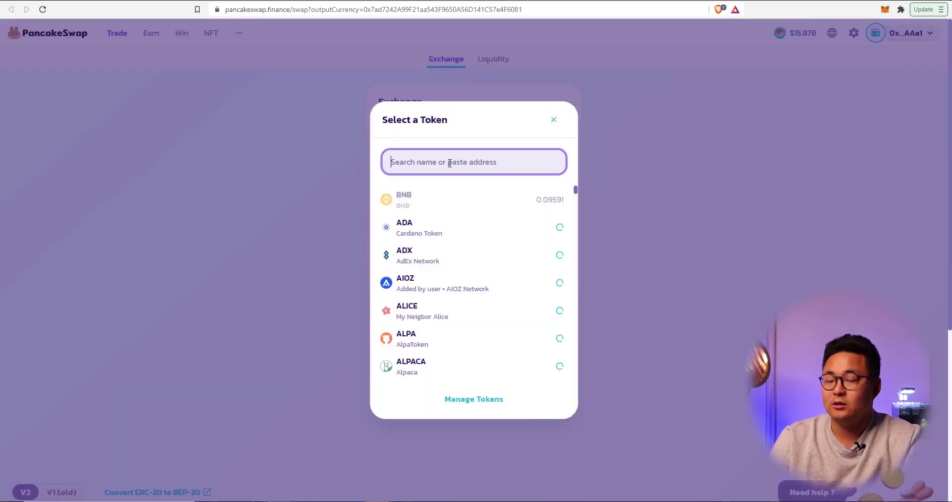
pyautogui.write('n')
pyautogui.press('BackSpace')
pyautogui.write('busd')
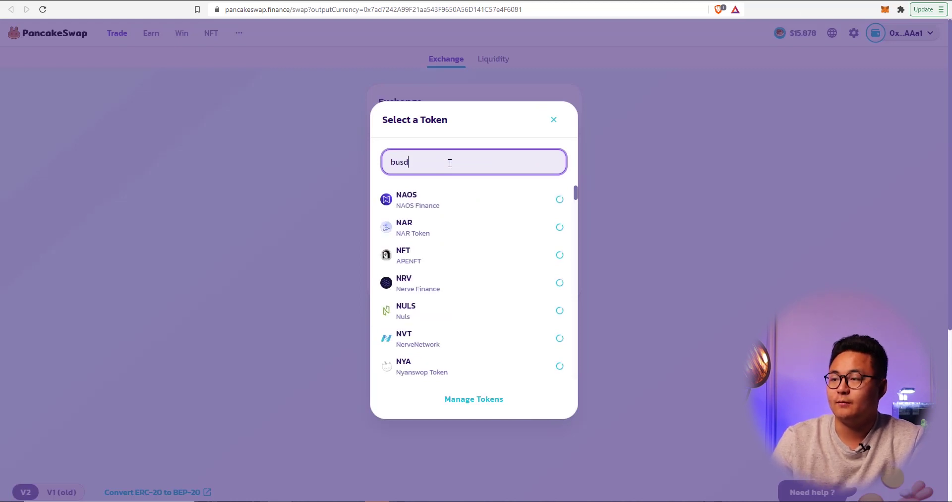
pyautogui.click(414, 207)
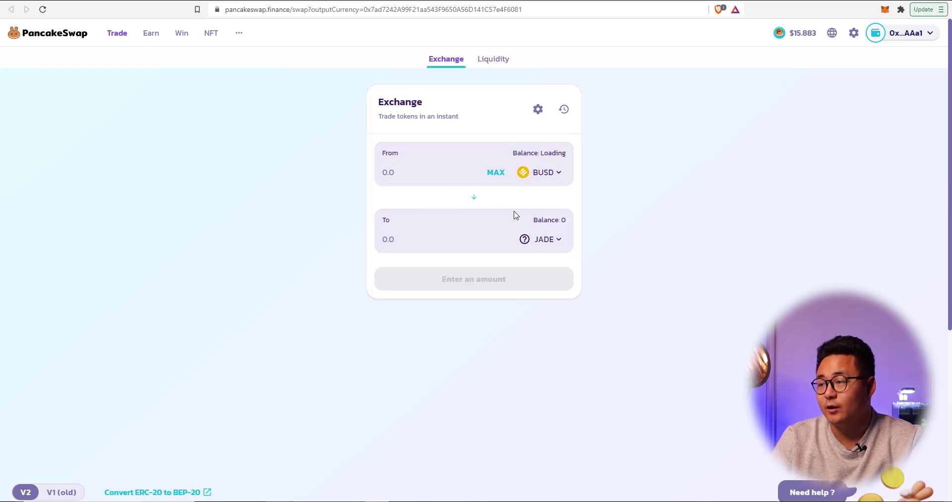
# - Enter 100 BUSD for a quote of about 0.144 JADE, then review MetaMask's token assets
pyautogui.click(504, 240)
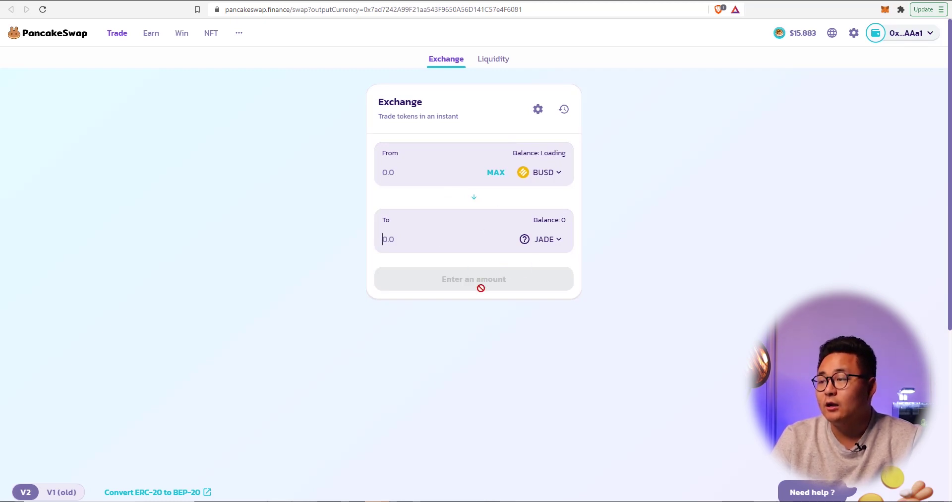
pyautogui.click(432, 176)
pyautogui.write('100')
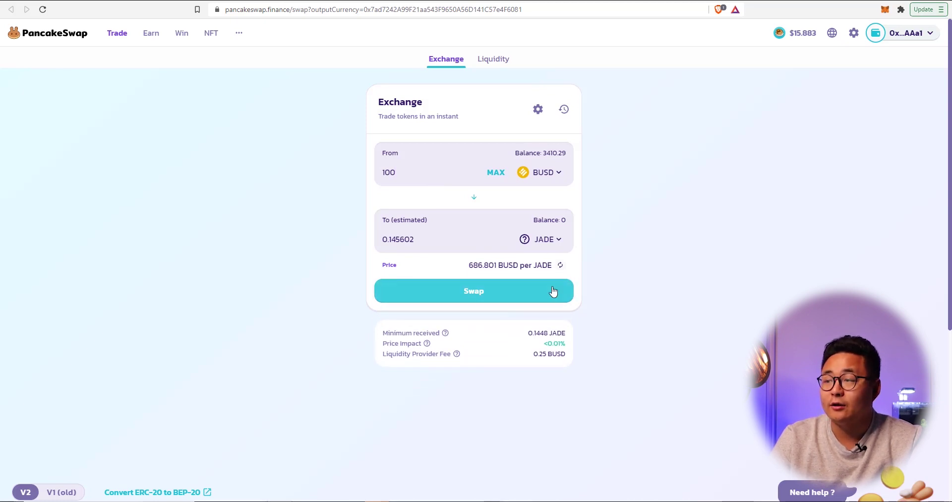
pyautogui.click(538, 110)
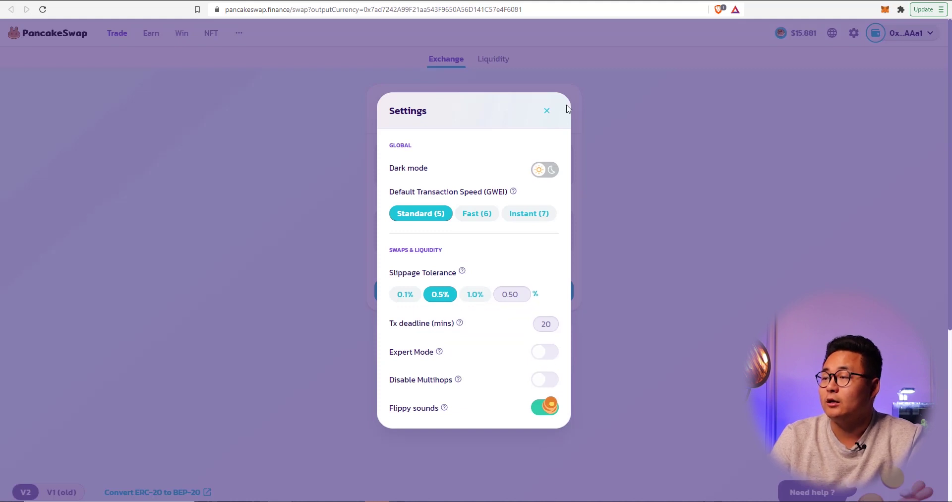
pyautogui.click(545, 111)
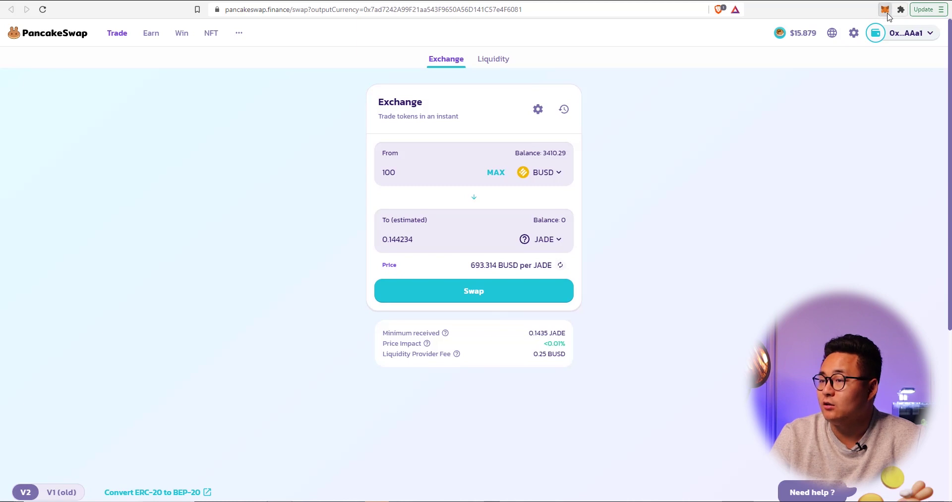
pyautogui.click(885, 9)
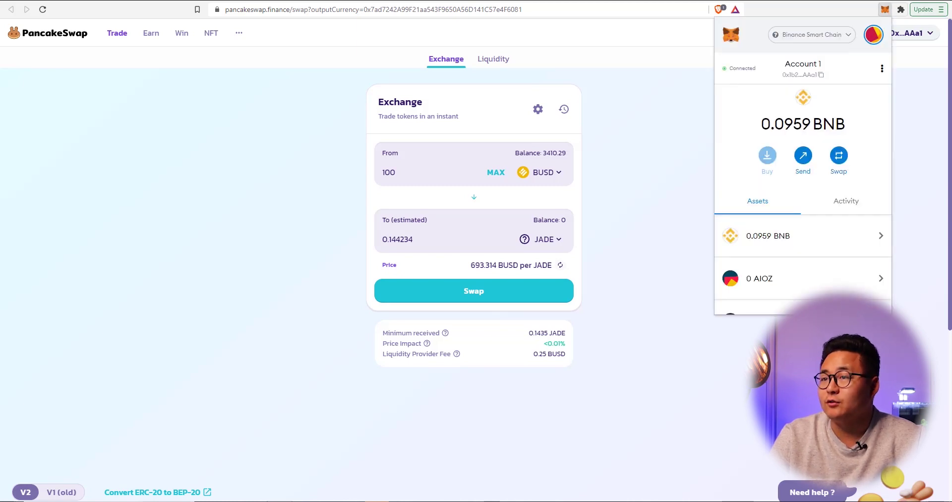
pyautogui.scroll(-4, 803, 233)
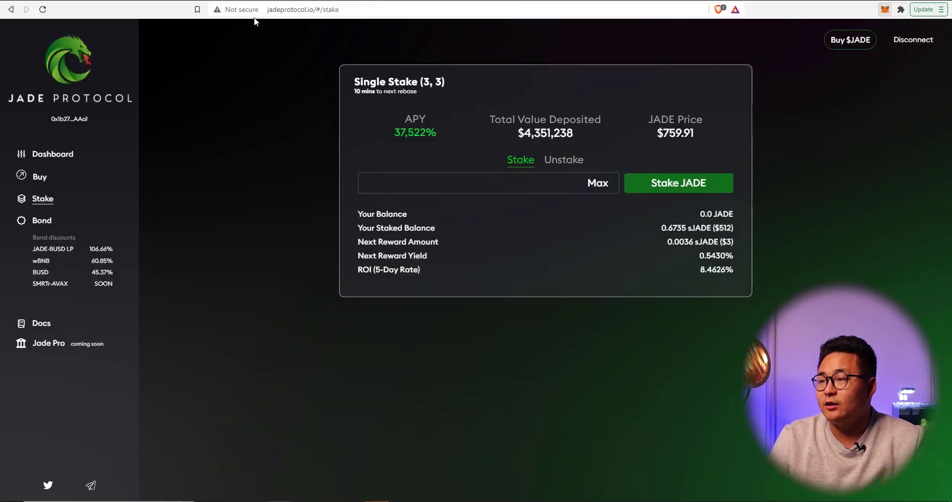
# - Try staking JADE with no amount, dismiss the error, and focus the amount box
pyautogui.click(670, 187)
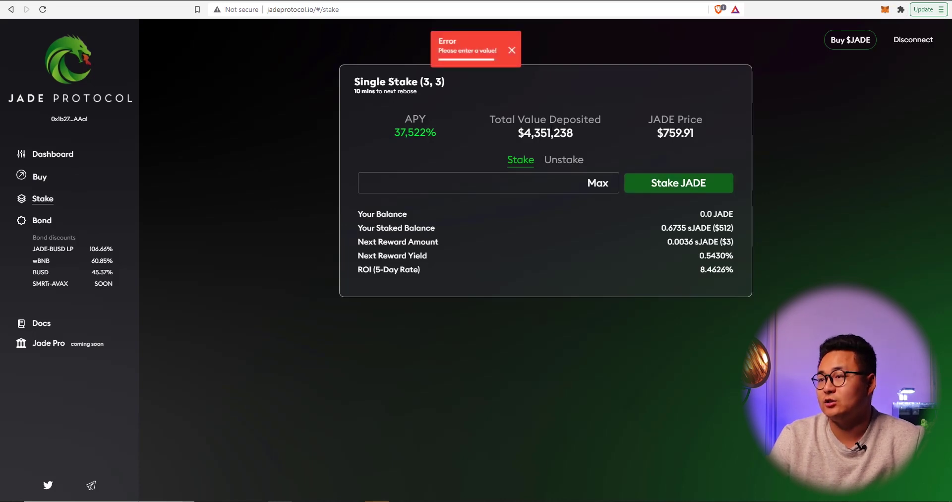
pyautogui.click(513, 51)
pyautogui.click(395, 181)
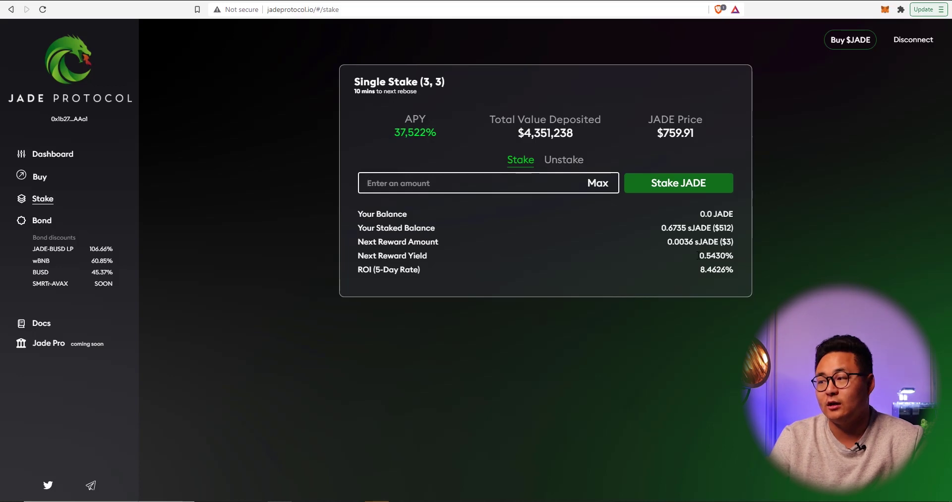
pyautogui.moveTo(668, 242); pyautogui.dragTo(727, 242)
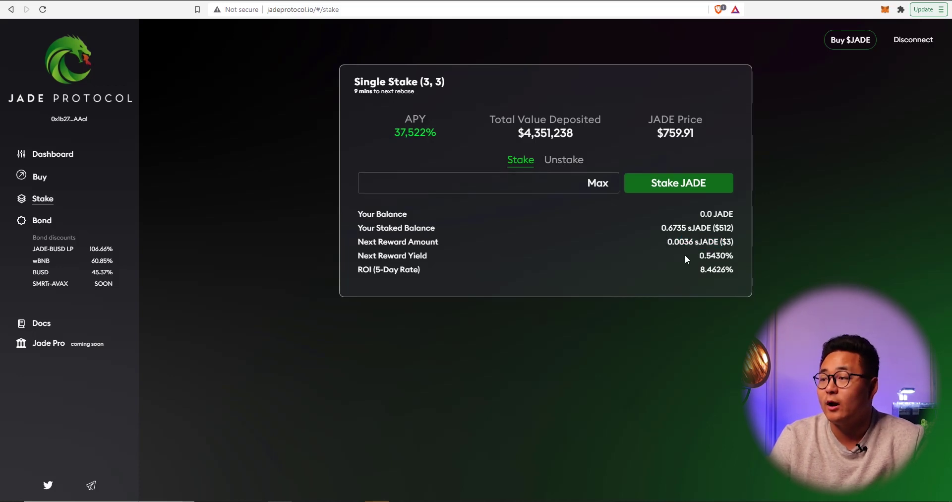
# - Switch to Unstake, which requires sJADE approval, and review the reward yield and ROI
pyautogui.click(561, 167)
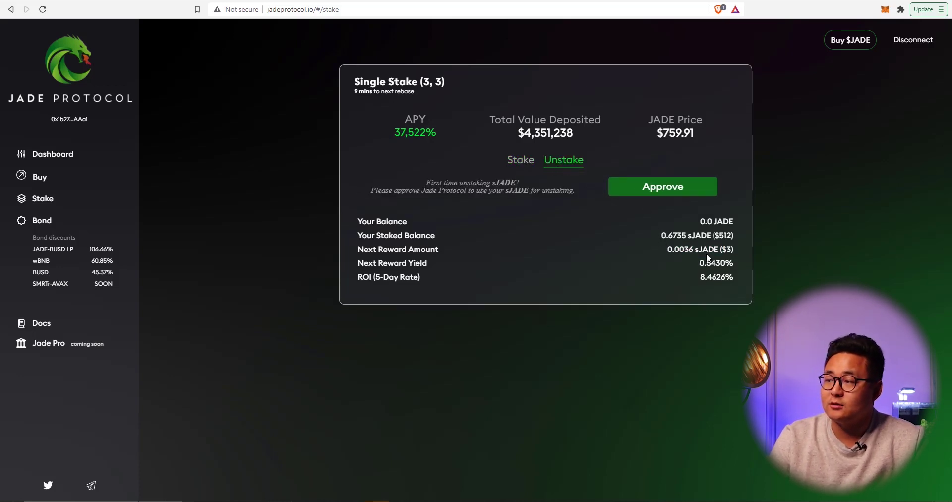
pyautogui.moveTo(578, 201)
pyautogui.mouseDown()
pyautogui.moveTo(796, 256)
pyautogui.moveTo(695, 227)
pyautogui.mouseUp()
pyautogui.click(796, 257)
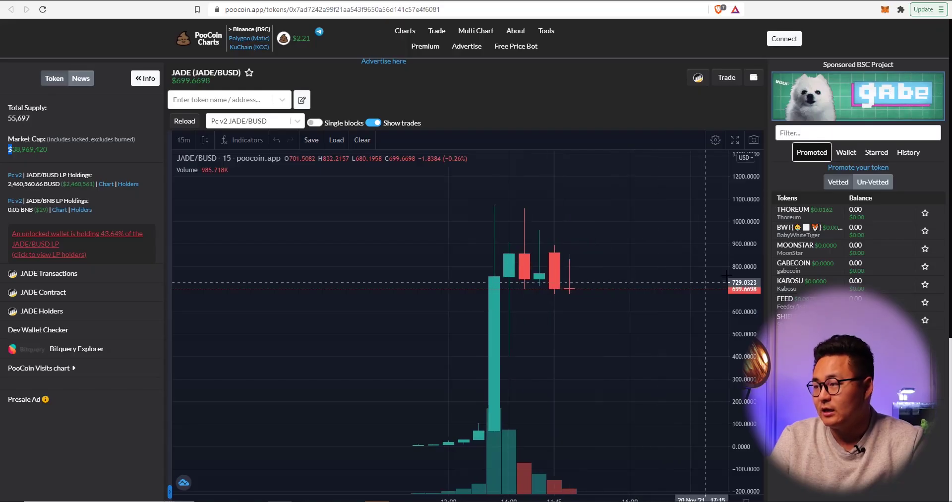
# - Stretch the JADE/BUSD chart's price axis to examine the recent spike
pyautogui.moveTo(745, 267); pyautogui.dragTo(747, 273)
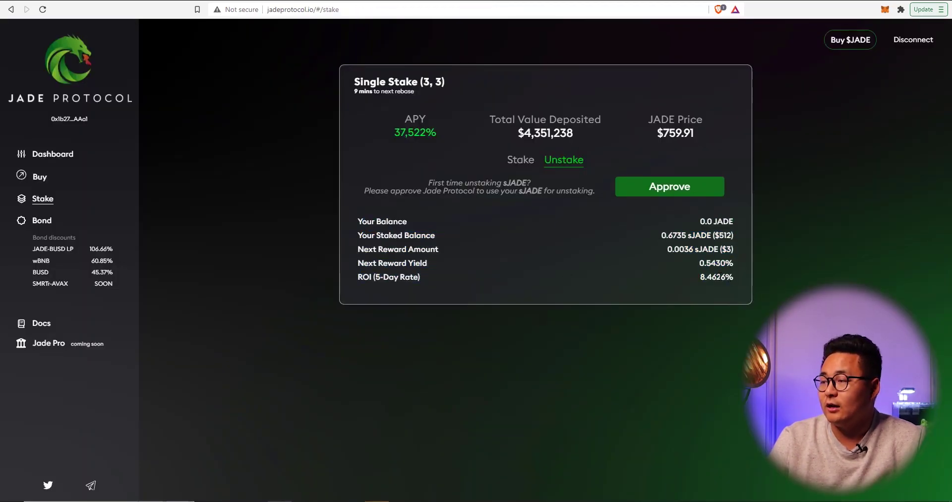
# - Highlight the reward yield and 5-day ROI figures, then search 'apyca' in a new tab
pyautogui.moveTo(695, 249); pyautogui.dragTo(725, 277)
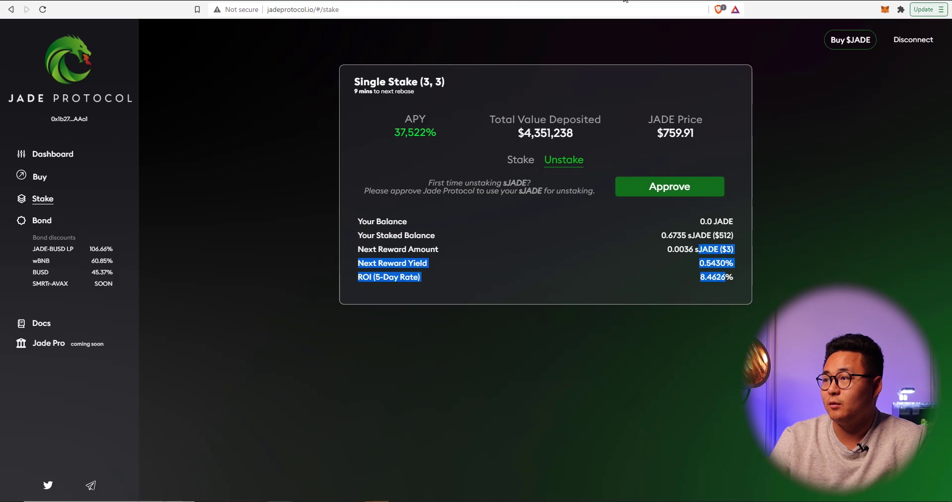
pyautogui.hotkey('ctrl', 't')
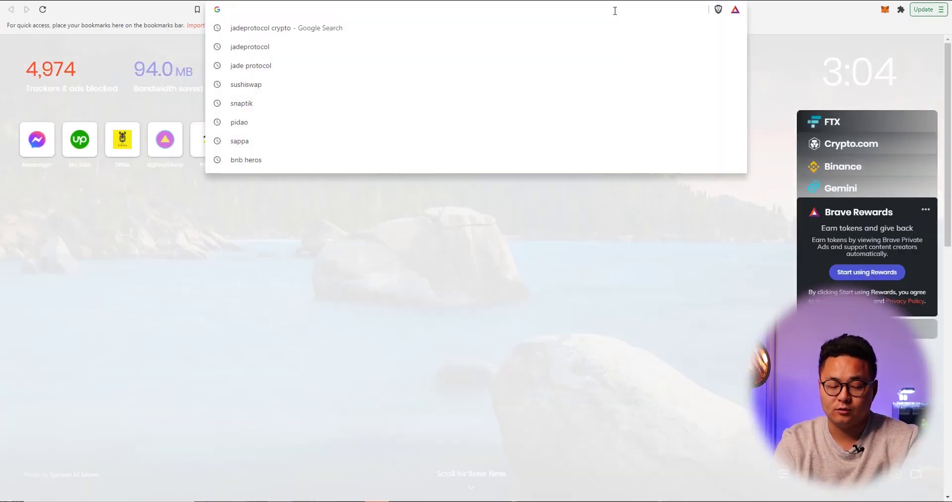
pyautogui.write('apyca')
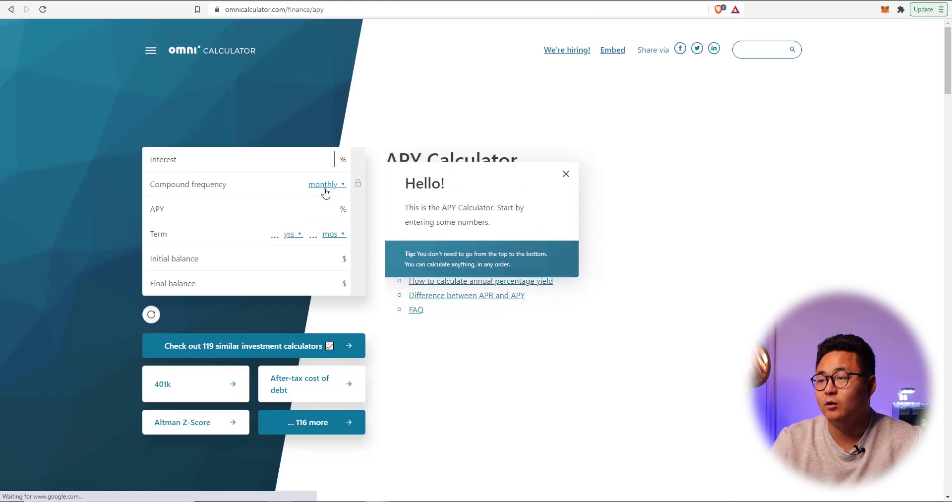
# - Set the APY calculator to daily compounding with the term measured in days
pyautogui.click(324, 186)
pyautogui.click(296, 306)
pyautogui.write('37,000')
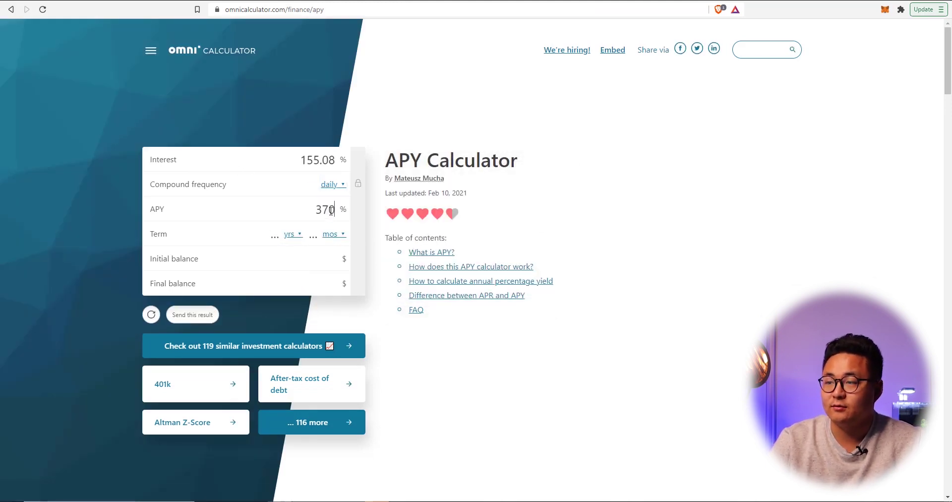
pyautogui.click(289, 240)
pyautogui.click(254, 257)
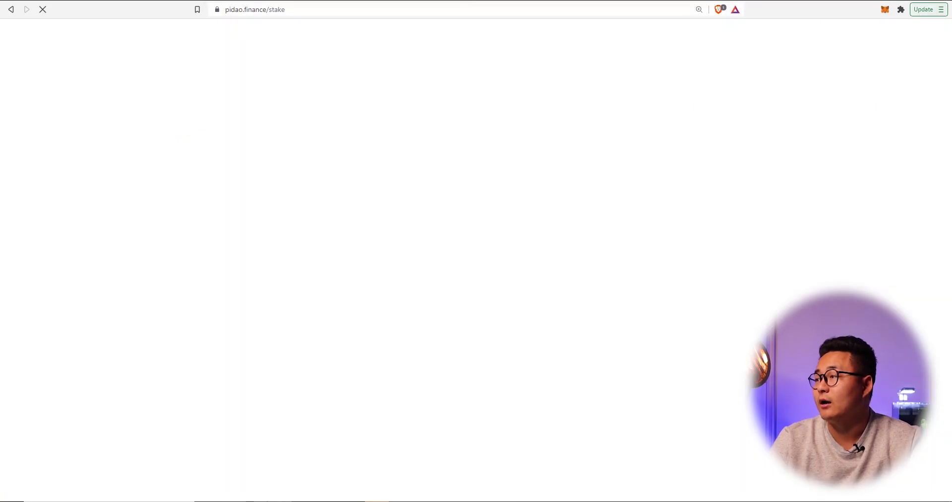
# - Search 'time wonderland' and open the PiDAO staking page
pyautogui.write('time wond')
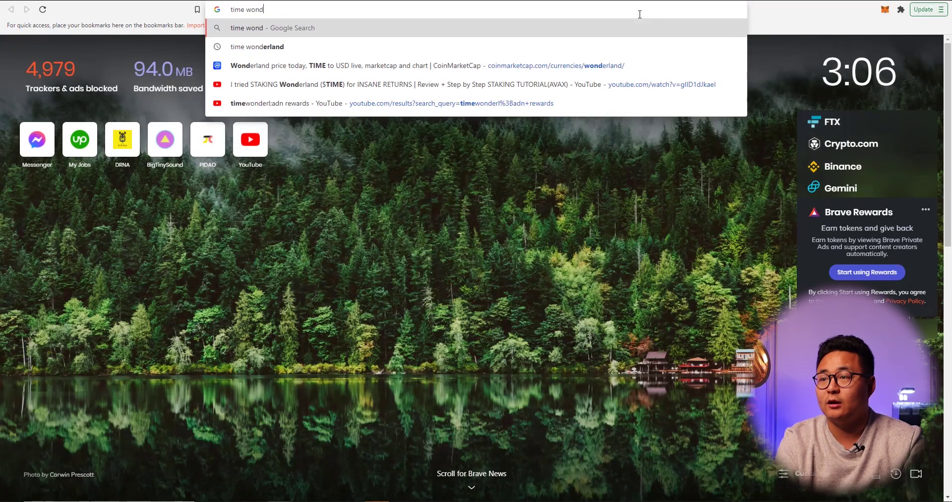
pyautogui.write('erland')
pyautogui.press('Return')
pyautogui.click(106, 129)
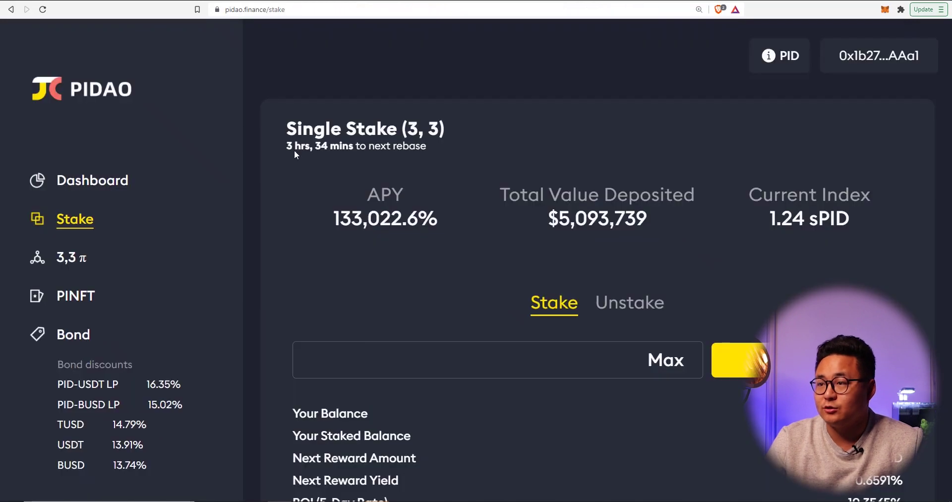
# - Review PiDAO's stake stats: 133,022.6% APY and $5,093,739 total value deposited
pyautogui.scroll(-1, 520, 249)
pyautogui.scroll(-1, 519, 249)
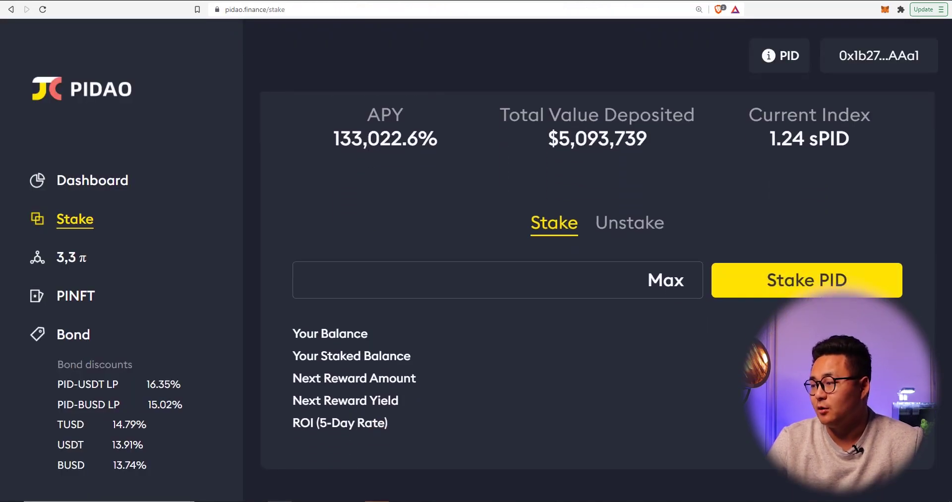
pyautogui.moveTo(294, 396); pyautogui.dragTo(919, 437)
pyautogui.click(918, 438)
pyautogui.scroll(2, 516, 186)
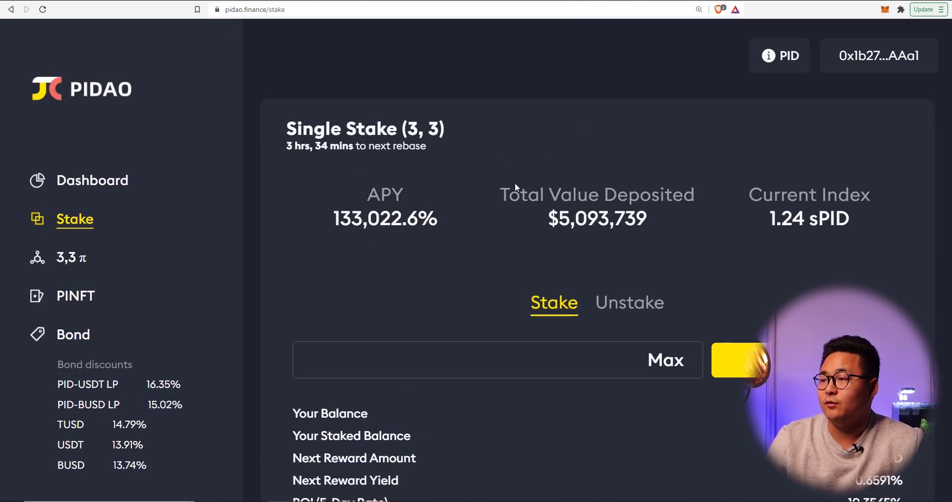